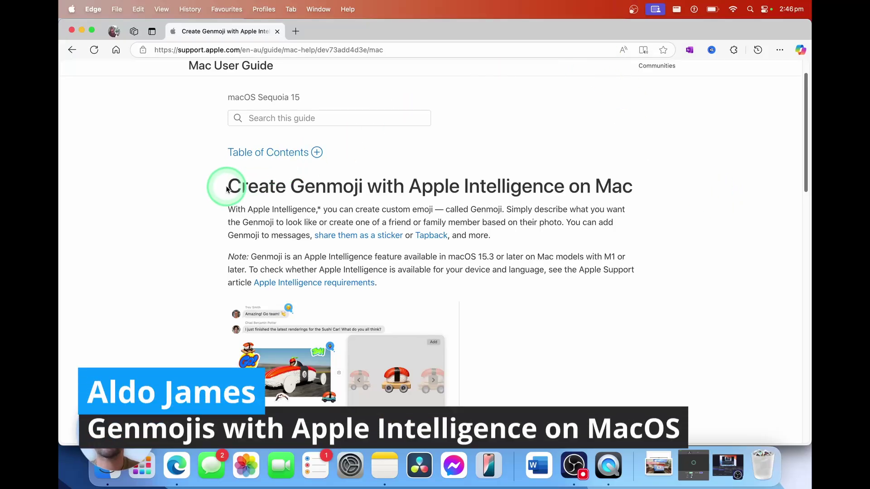
Highlight the Create Genmoji heading, the M1-or-later requirement and the macOS version requirement in the Apple guide.
left_click_drag(224, 185, 630, 189)
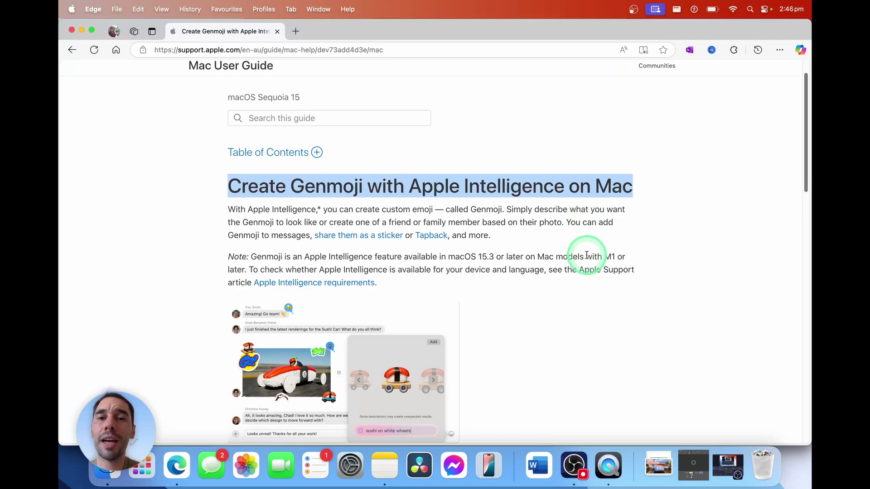
left_click(575, 262)
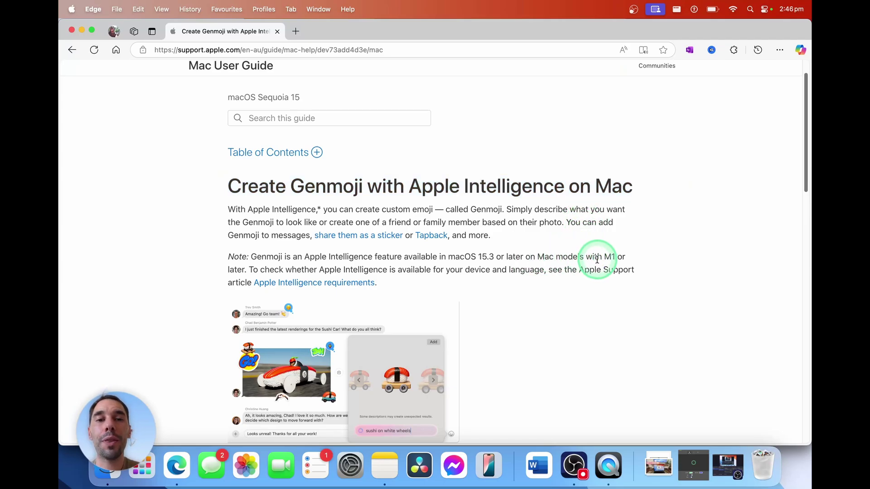
left_click_drag(603, 257, 250, 272)
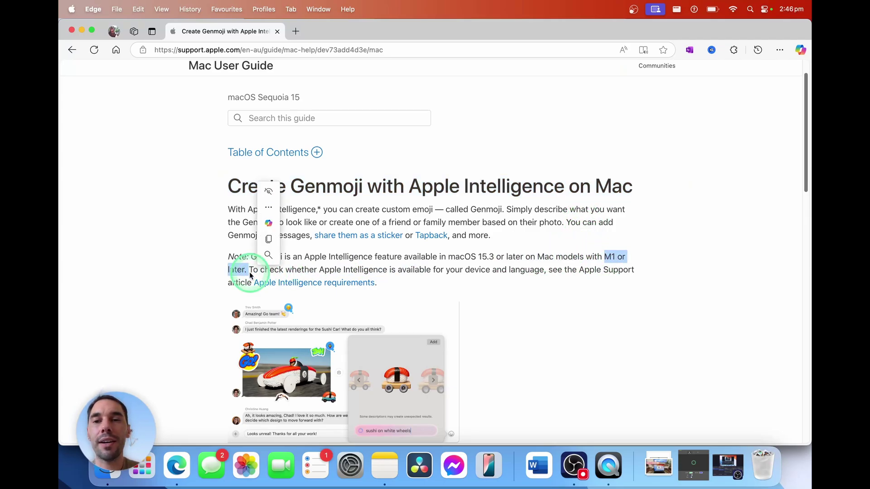
left_click(497, 274)
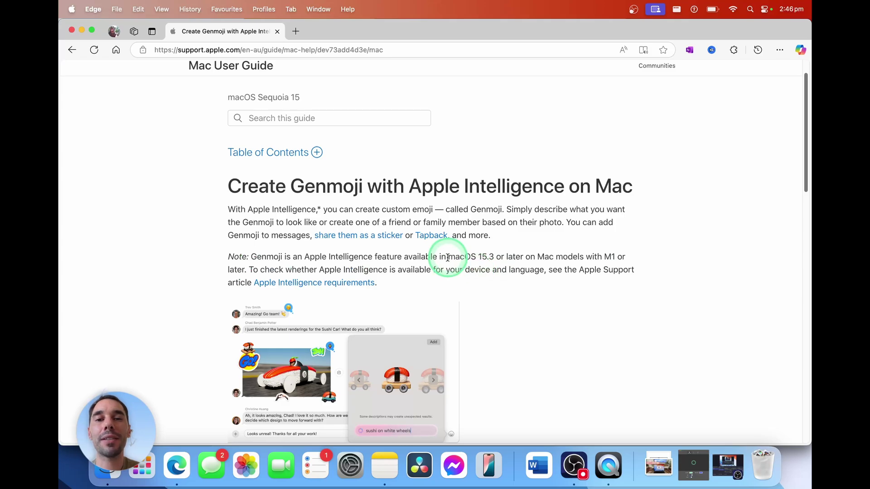
left_click_drag(448, 257, 552, 257)
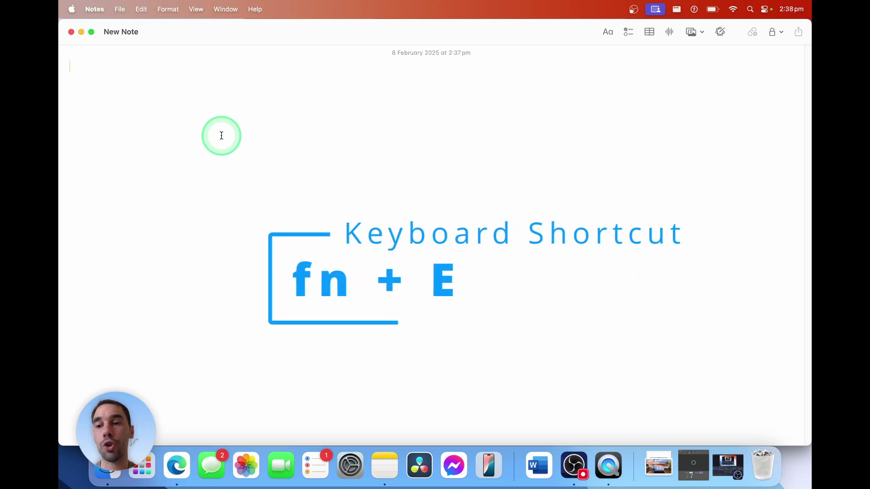
Bring up the emoji picker with fn+E, detach it as a floating panel, and focus its search field.
key("fn+e")
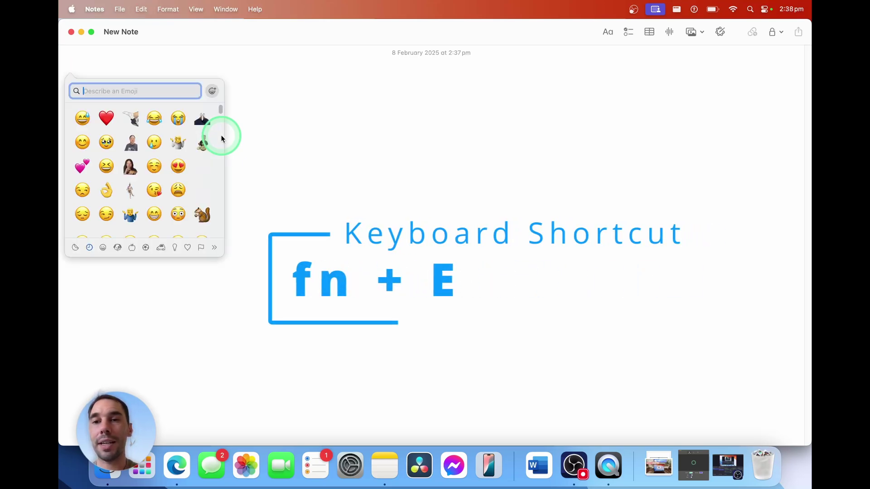
left_click_drag(177, 82, 410, 117)
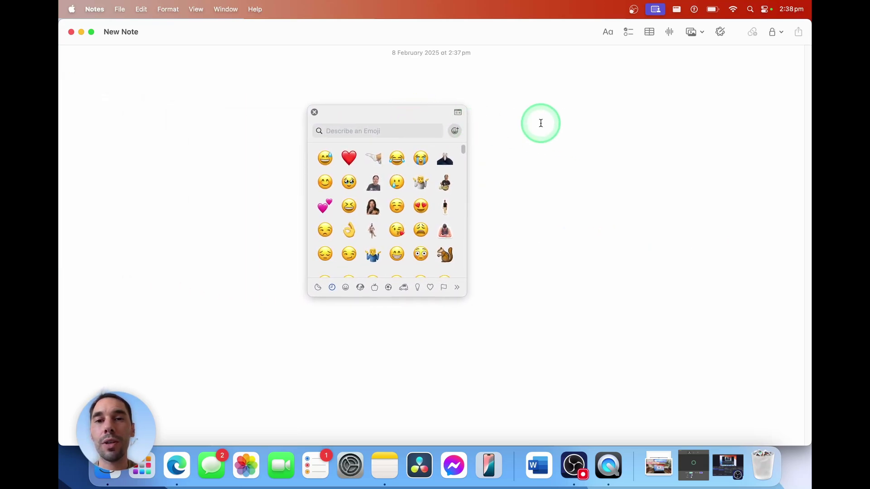
left_click(399, 131)
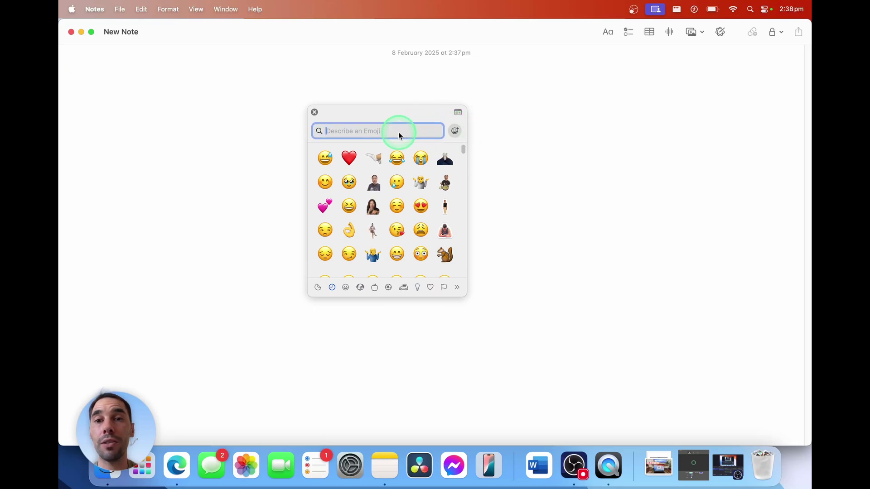
Start a Genmoji, preview 'Puppy with sunglasses', then delete that whole description.
left_click(455, 131)
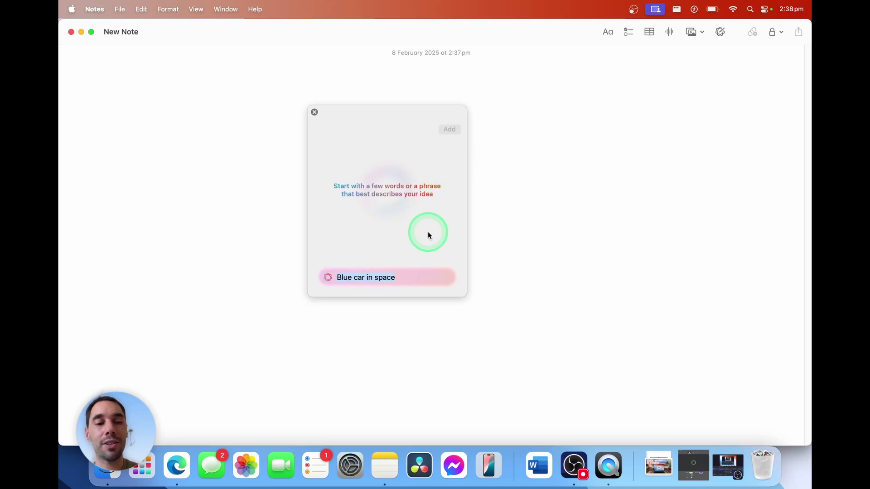
key("BackSpace")
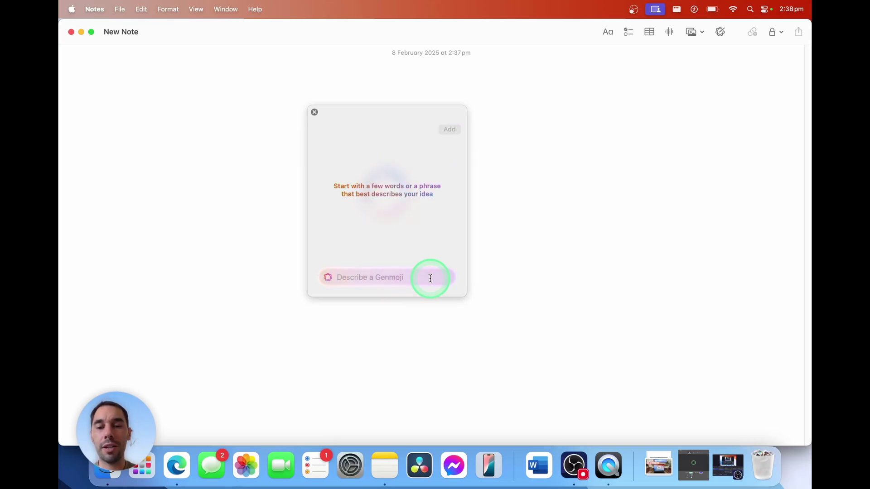
type("puppy with")
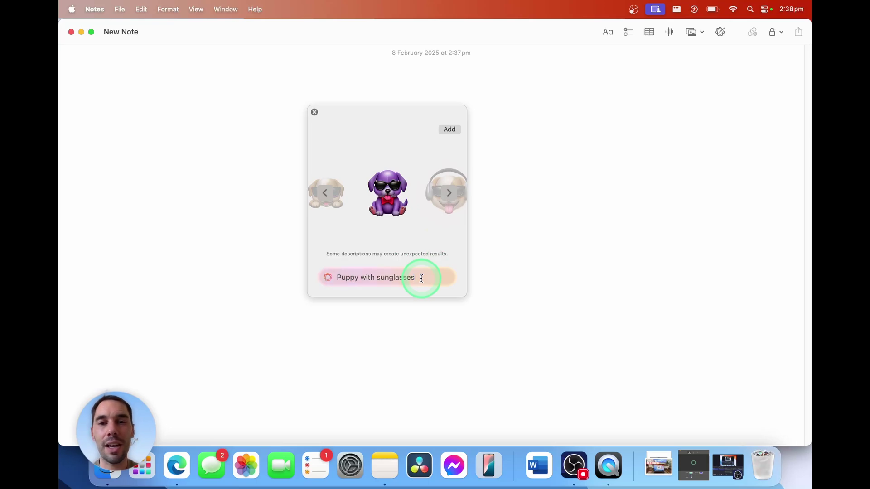
key("super+a")
key("BackSpace")
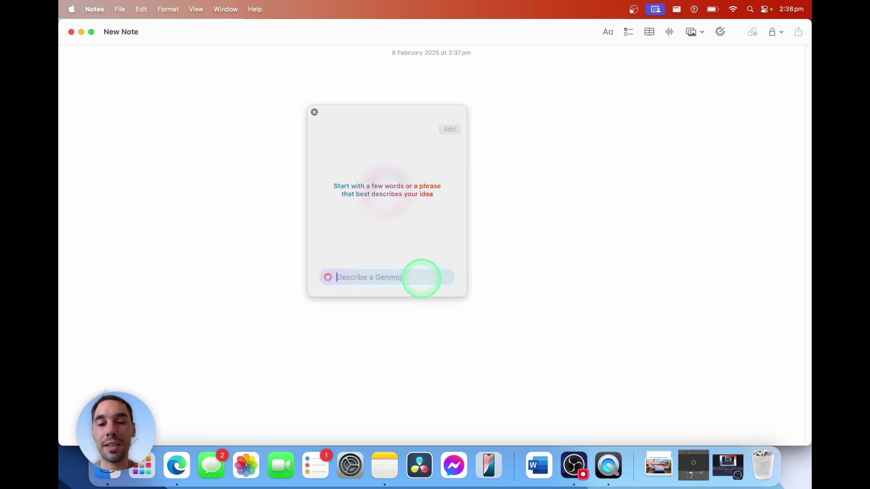
Describe the Genmoji as the user, linked to their own contact, 'walking a puppy with glasses on'.
type("aldo")
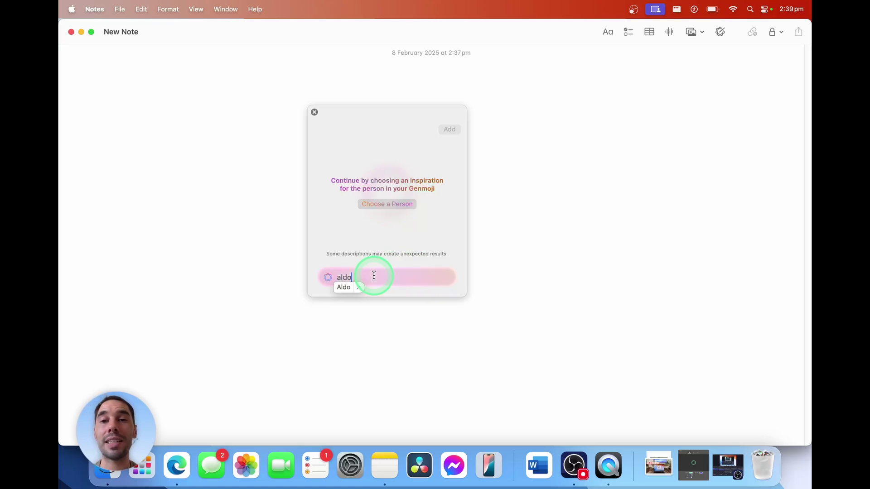
left_click(387, 204)
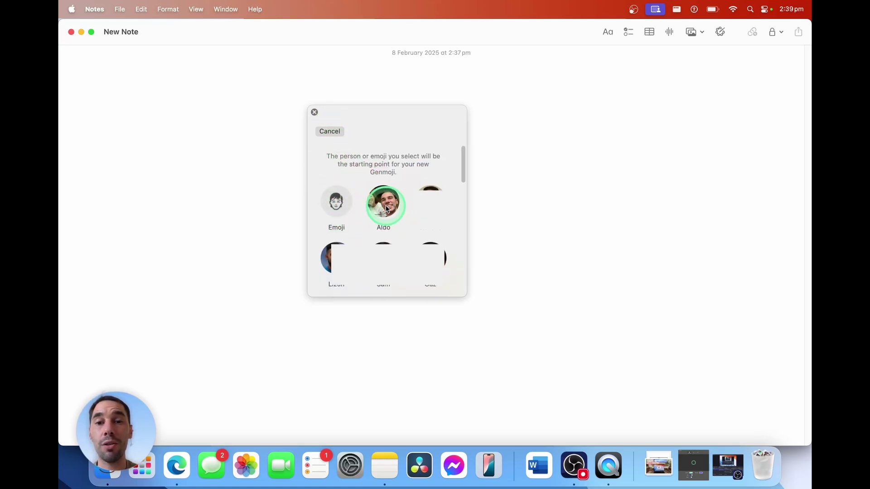
left_click(387, 208)
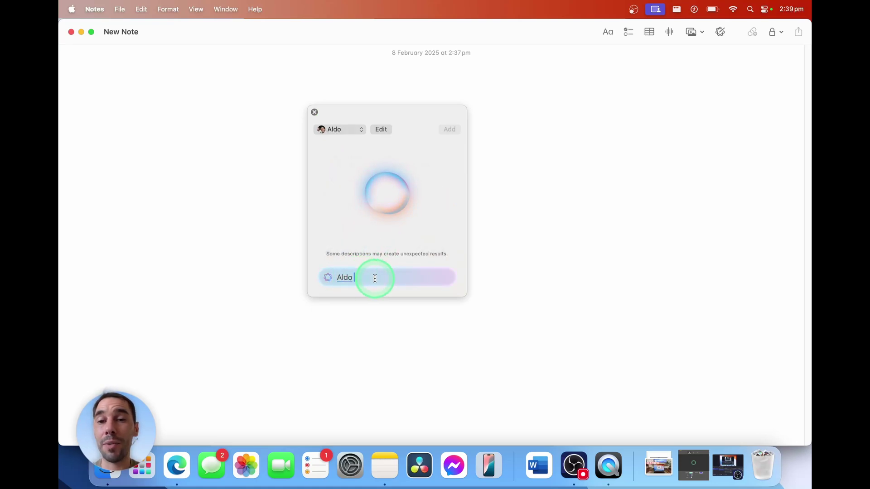
type("walking a")
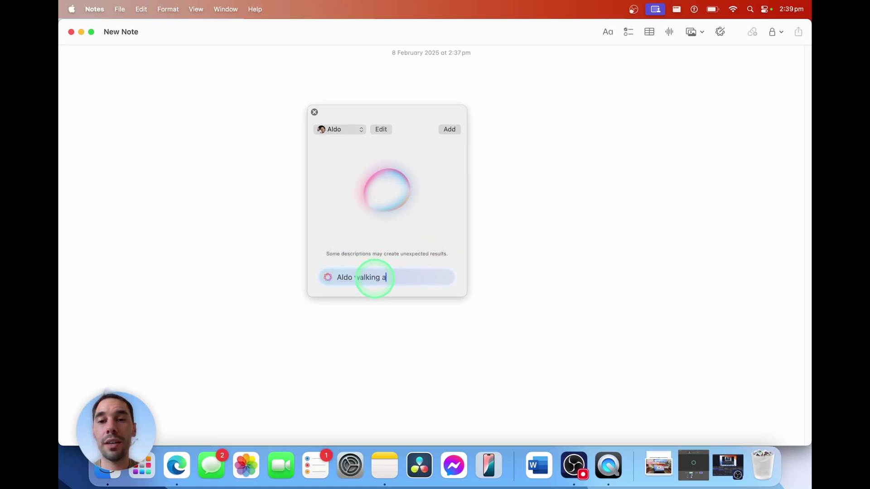
type(" puppy with gl")
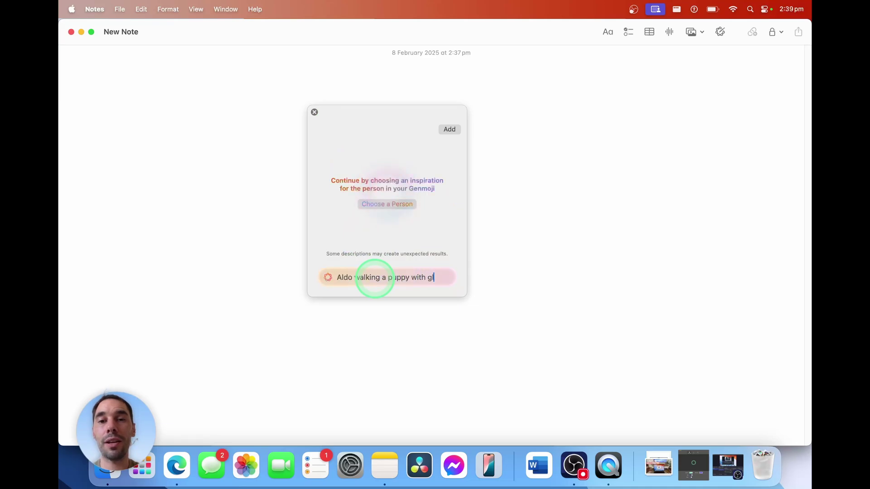
type("asse son")
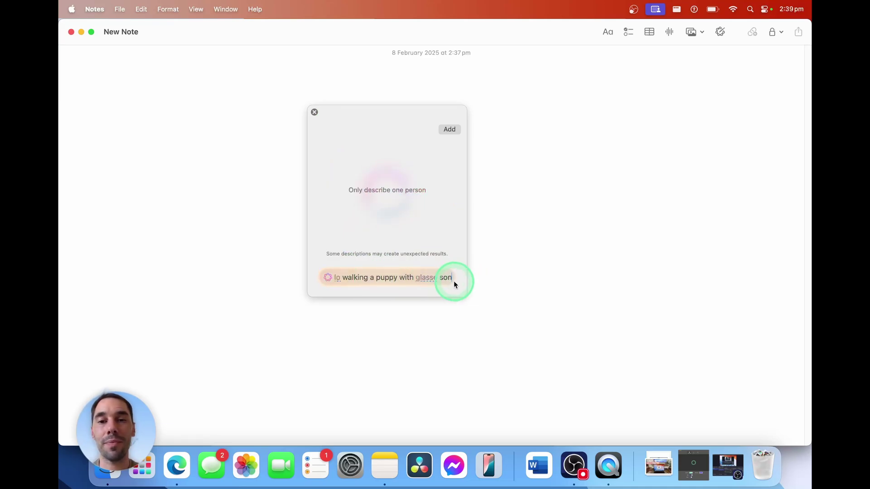
left_click(439, 278)
type("s")
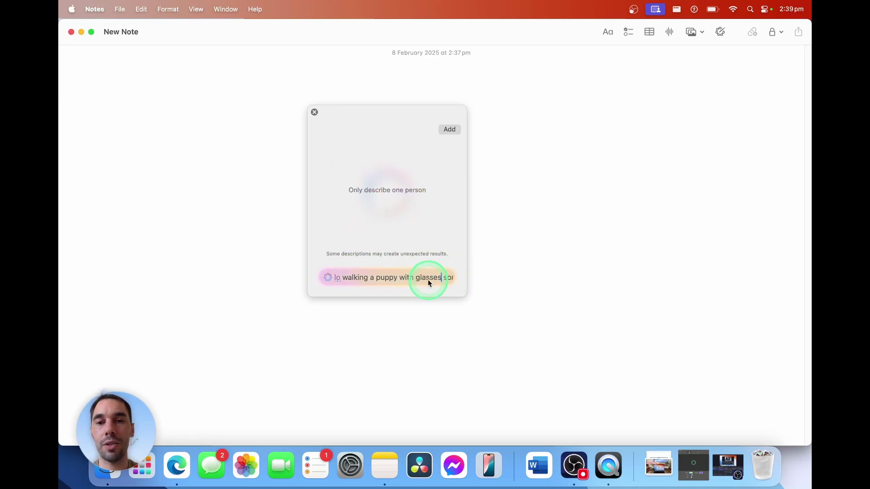
left_click(340, 277)
left_click(347, 294)
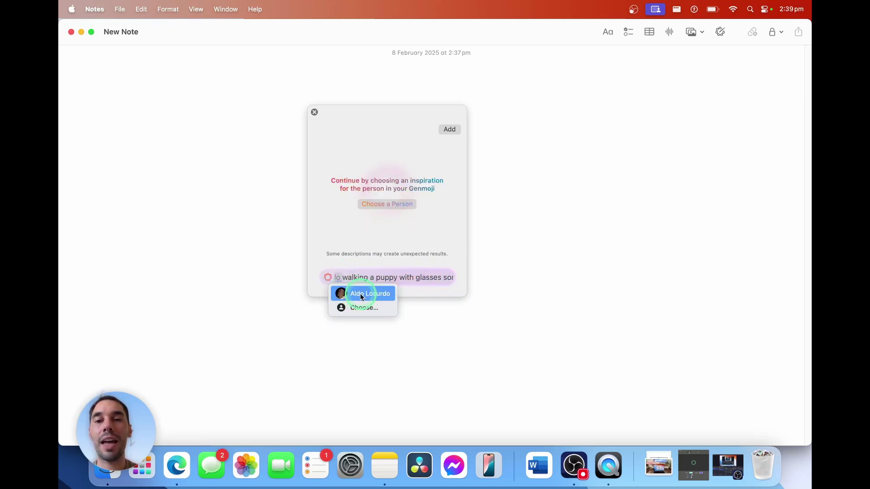
left_click(363, 295)
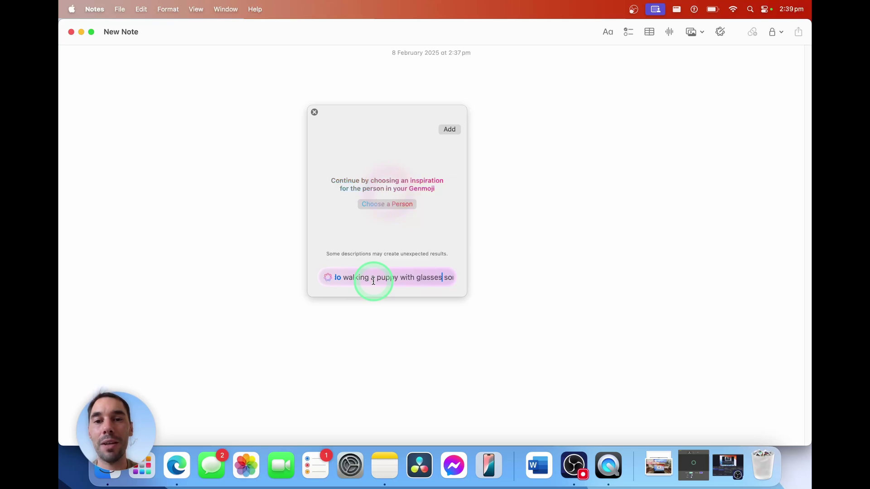
Change 'glasses' to 'sunglasses', browse the generated variations, and open the starting-point looks.
left_click(453, 284)
left_click(434, 279)
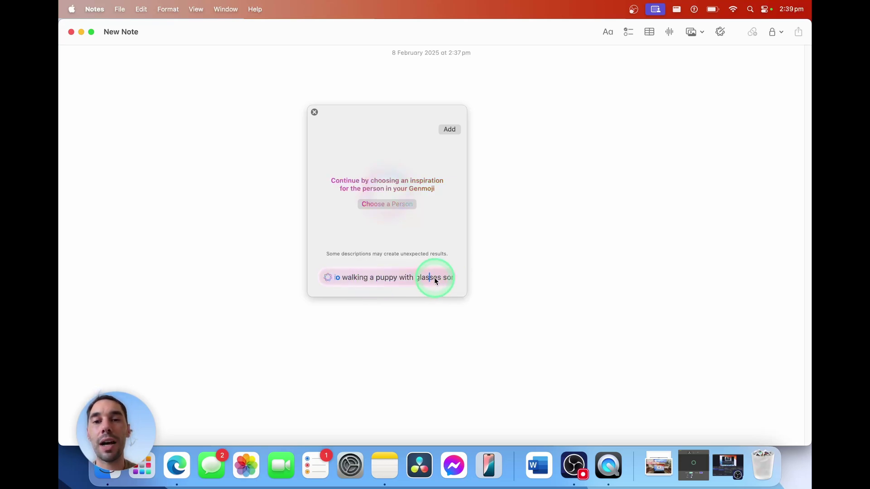
left_click(416, 278)
type("sun")
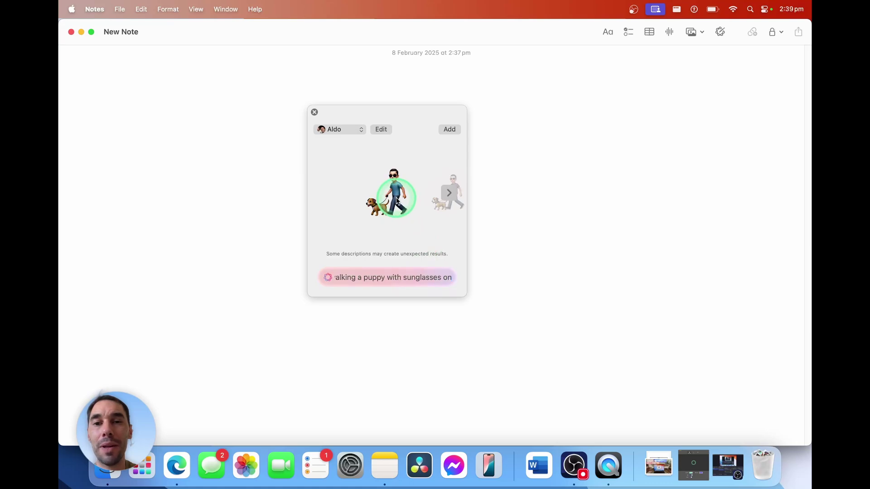
left_click(449, 193)
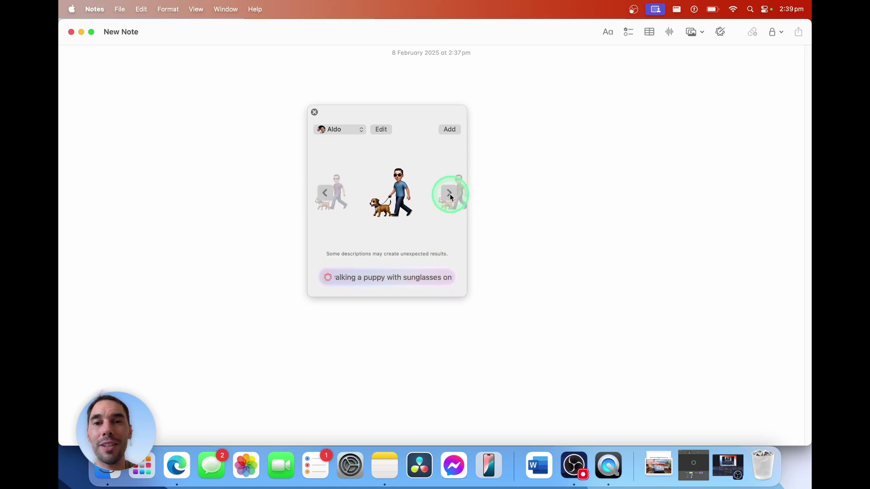
left_click(450, 196)
left_click(372, 198)
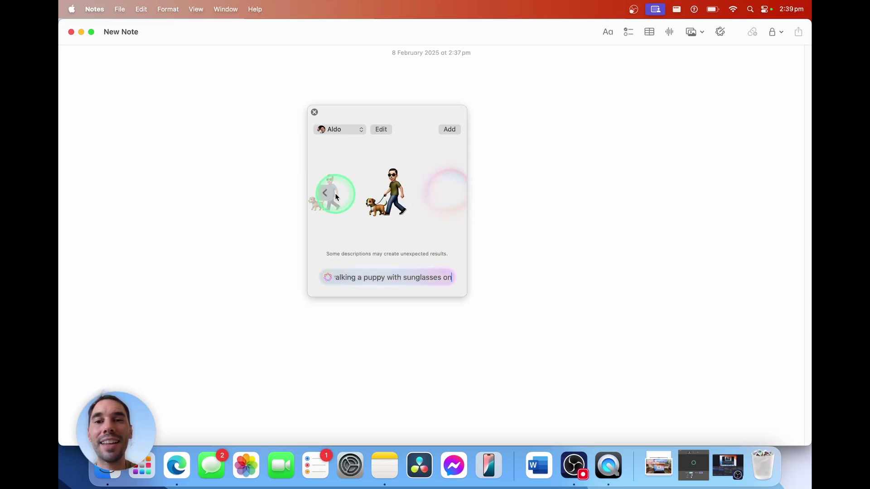
left_click(381, 131)
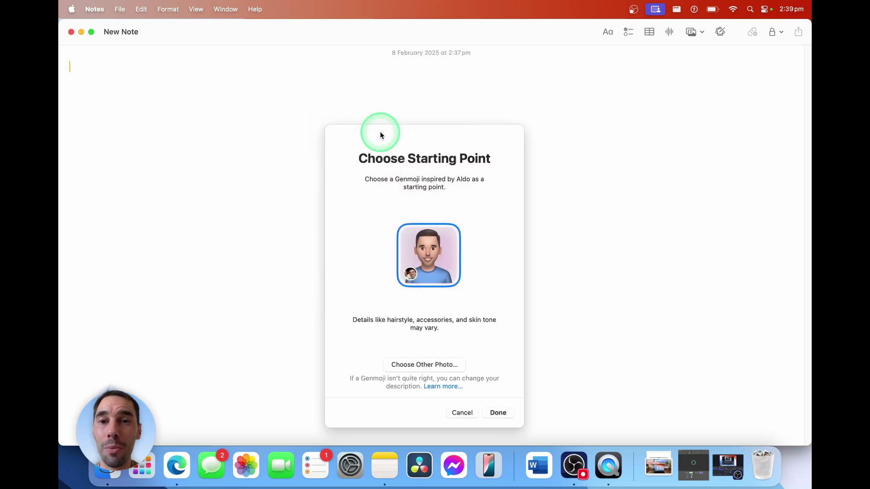
Choose a starting-point look for the person and insert the walking-puppy Genmoji into the note.
left_click(422, 135)
left_click_drag(425, 137, 431, 110)
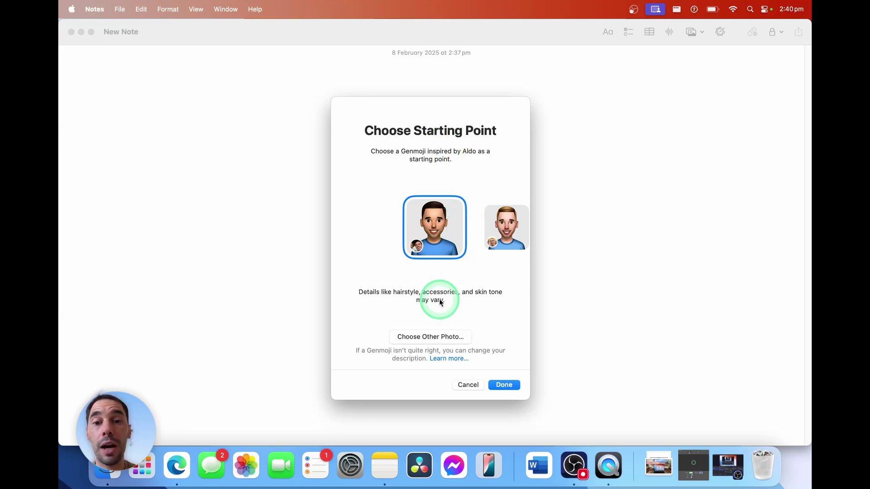
left_click(503, 227)
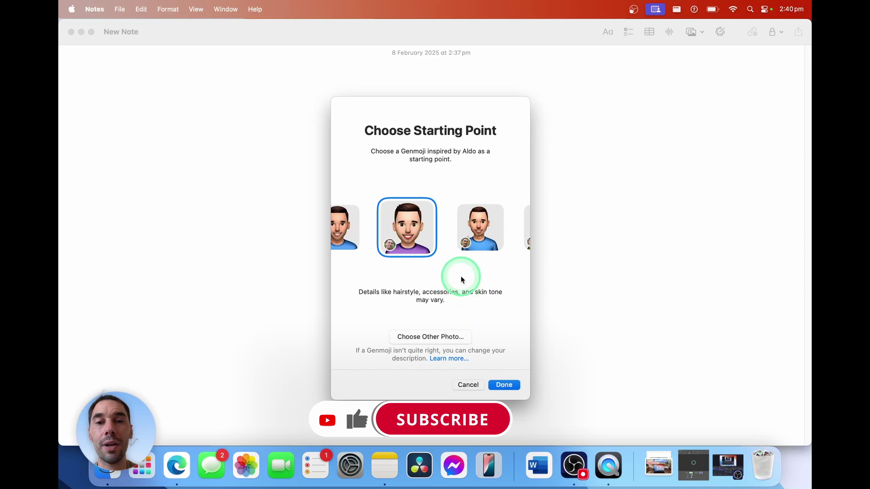
left_click(456, 234)
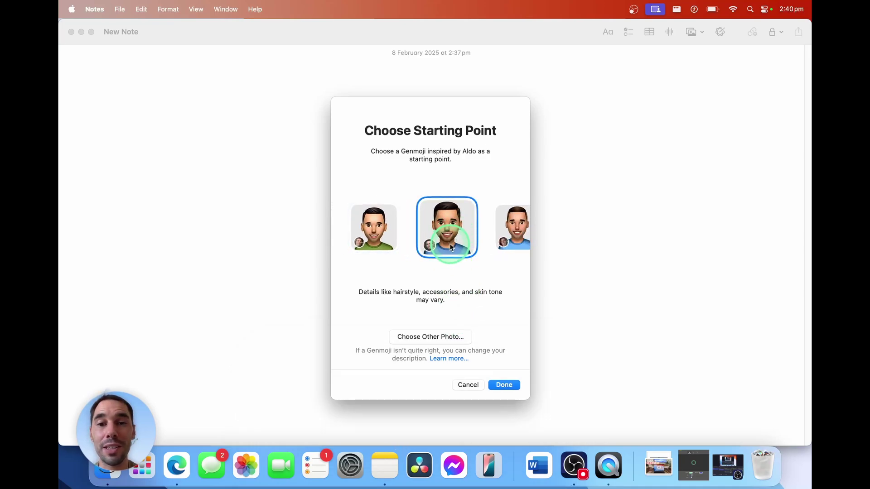
left_click(439, 338)
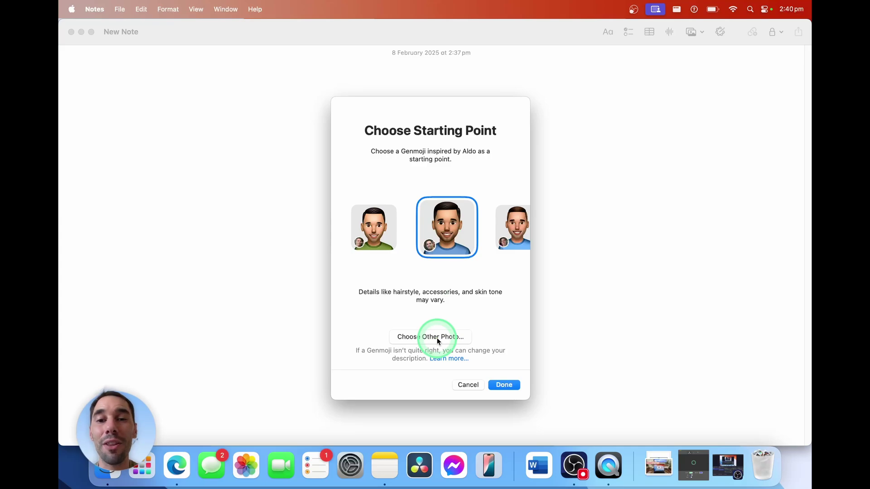
left_click(447, 233)
left_click(503, 385)
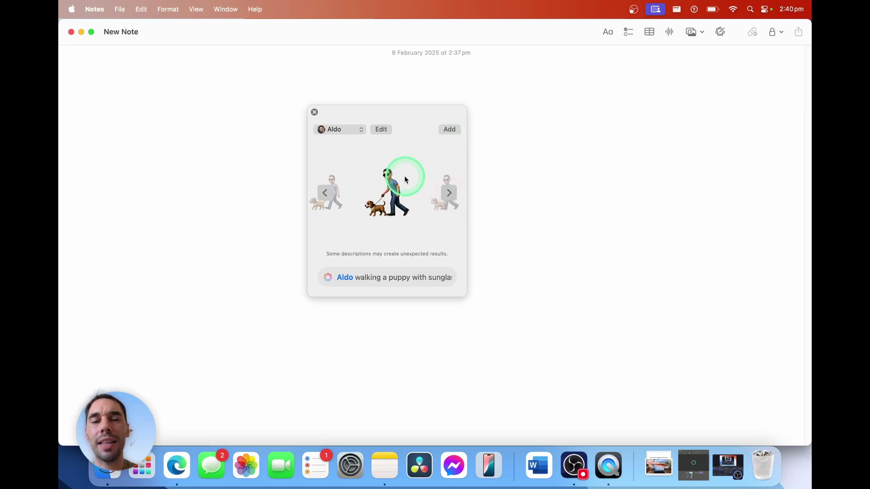
left_click(449, 131)
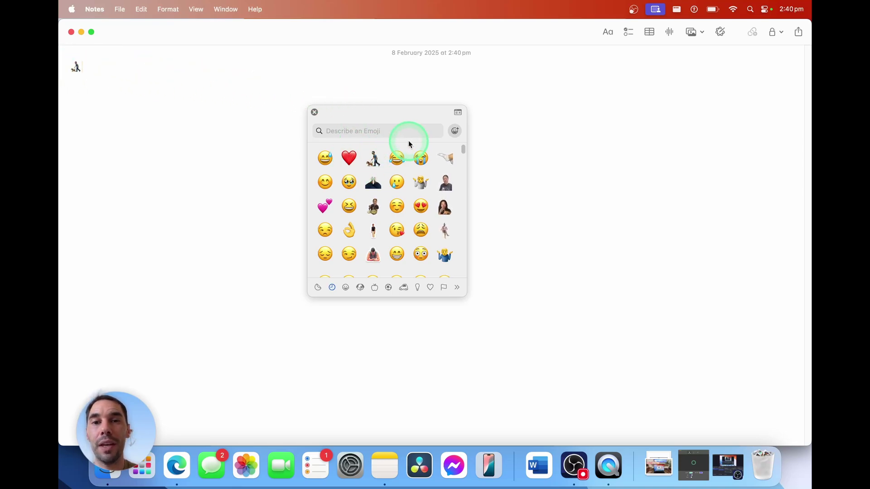
Insert a second walking-puppy Genmoji, then float the emoji picker showing the saved stickers.
left_click(373, 159)
left_click(158, 84)
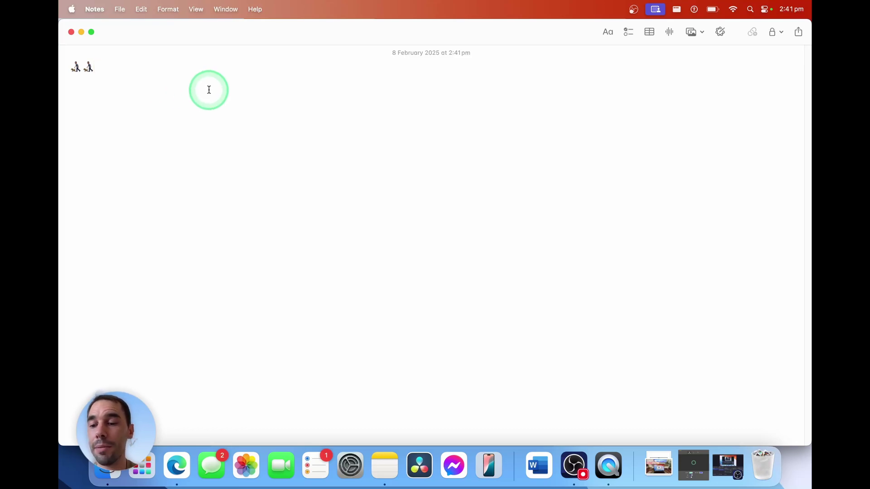
key("fn+e")
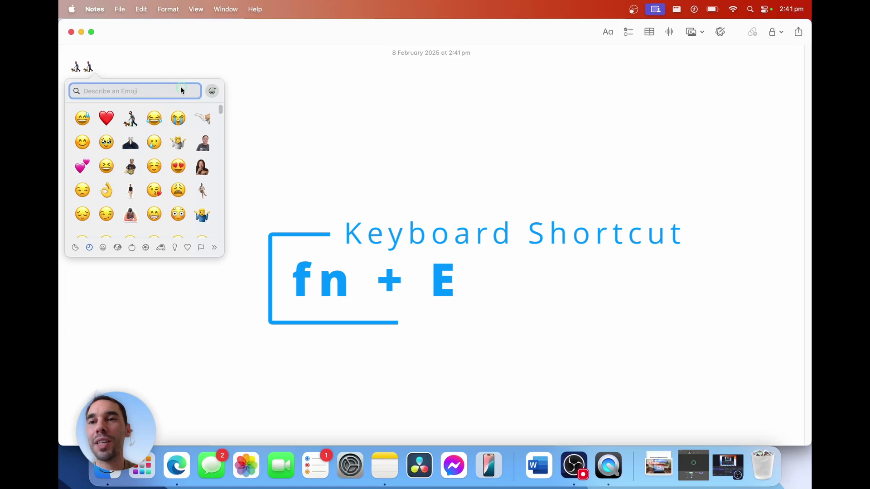
left_click_drag(181, 89, 264, 89)
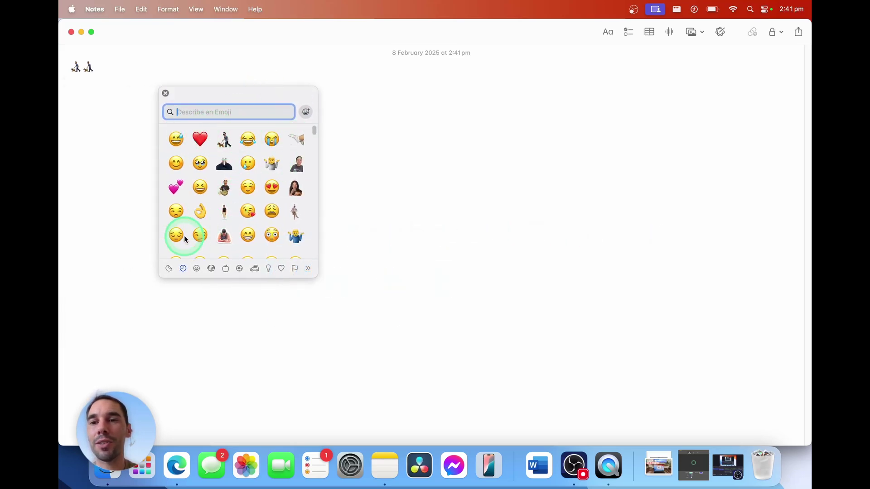
left_click(170, 269)
left_click(176, 139)
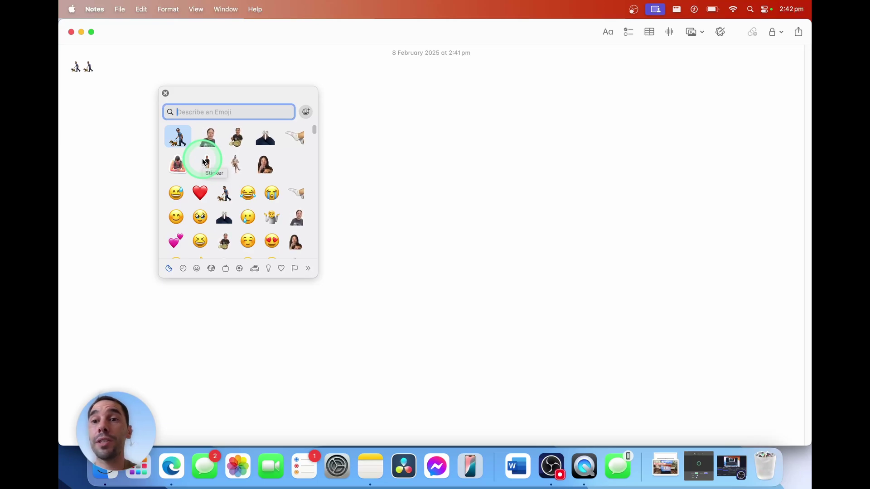
Generate a Genmoji from 'An happy emoji on a puppy standing on its back legs' and pick the second variant.
left_click(306, 113)
key("BackSpace")
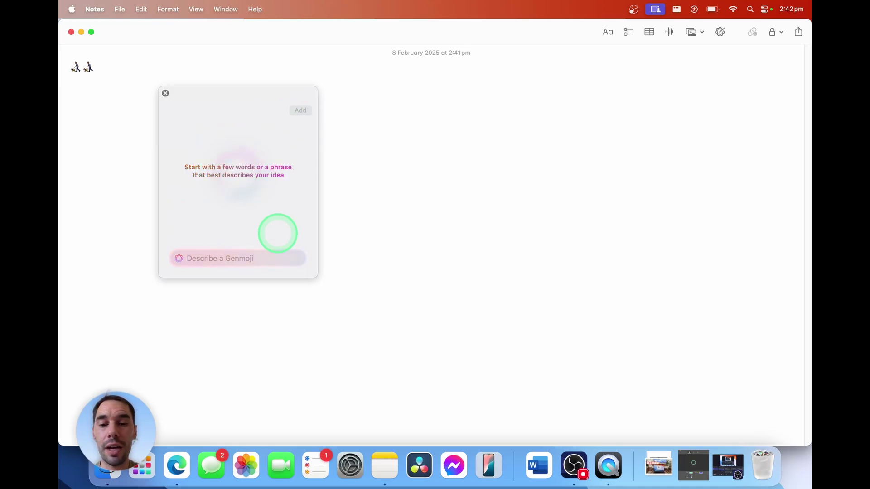
type("An happy emoji on a puppy")
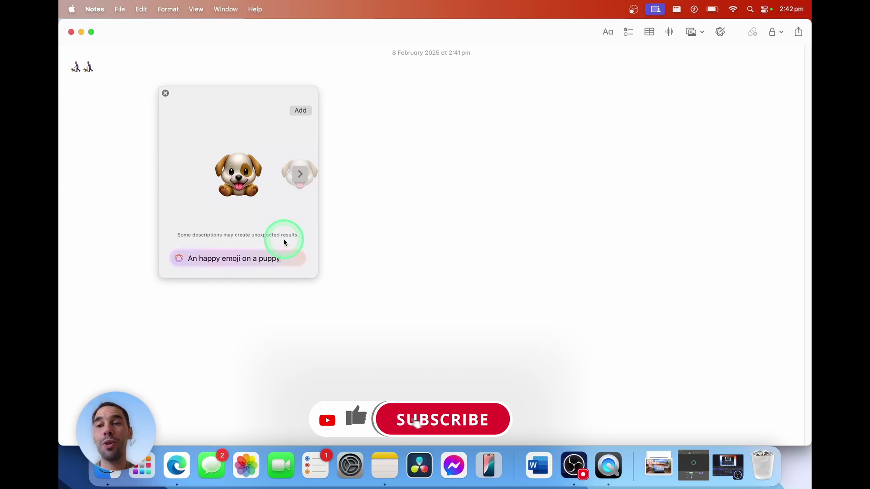
left_click(299, 174)
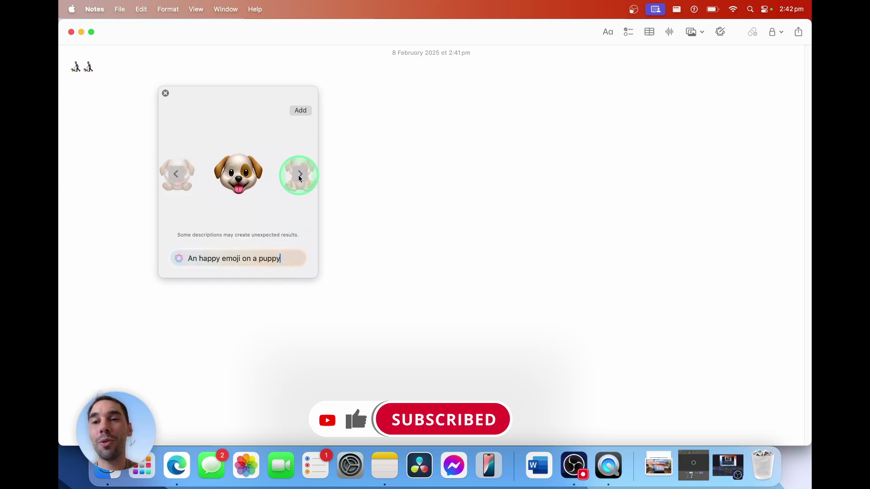
left_click(299, 174)
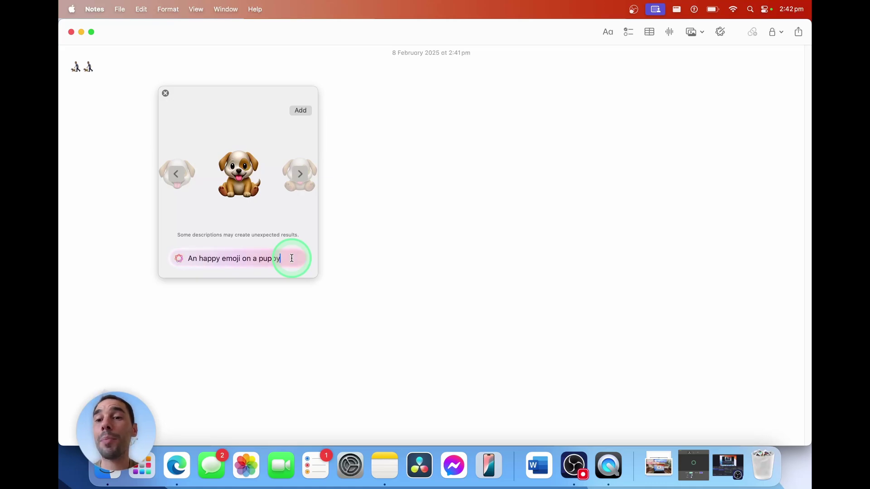
type("sta")
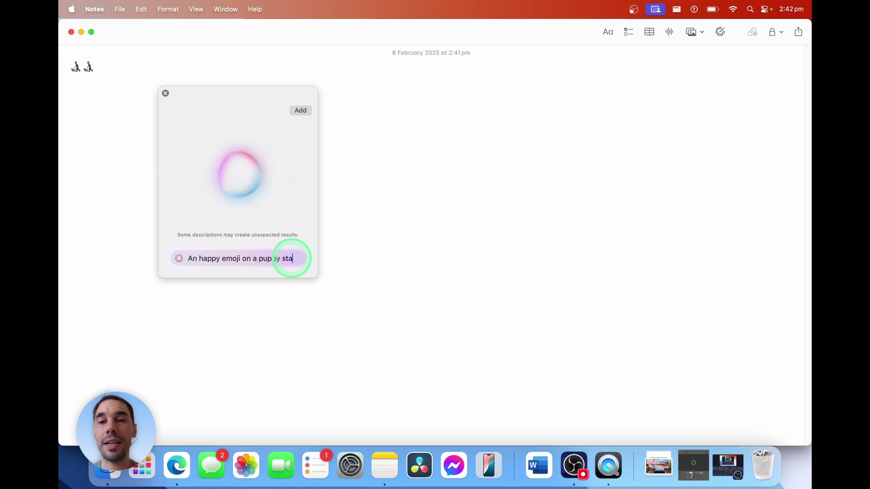
type("nding on its")
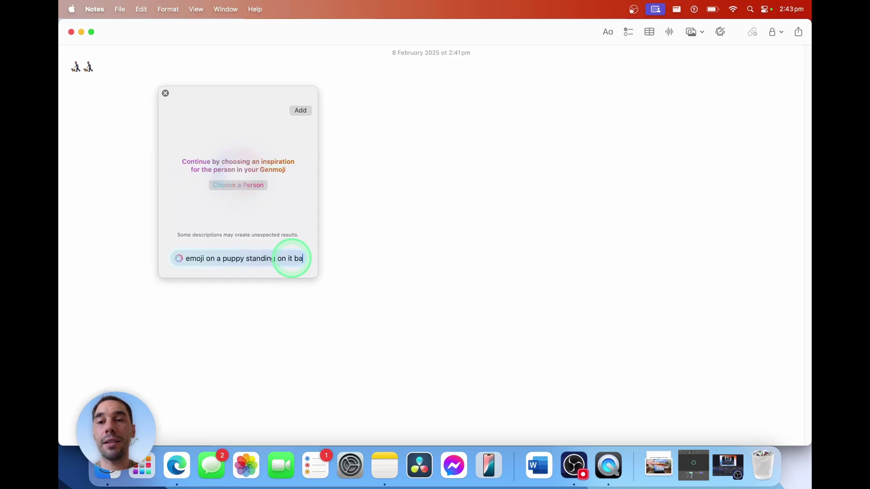
key("BackSpace")
type("back legs")
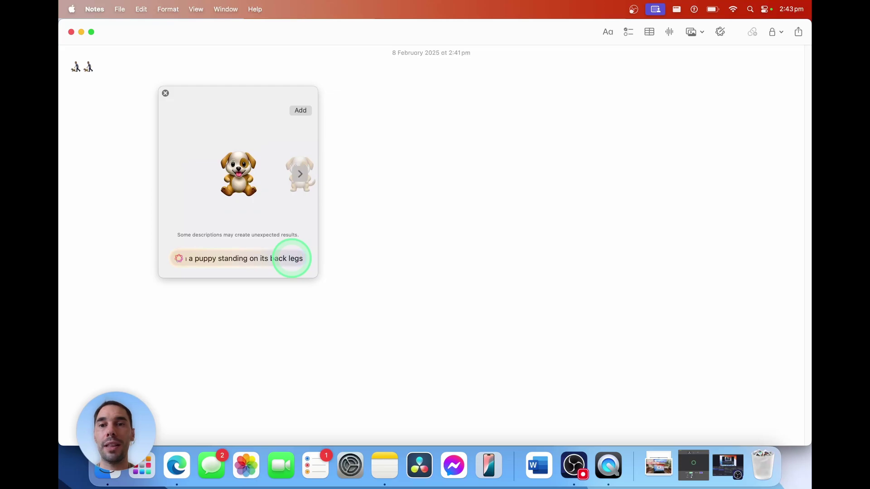
left_click(300, 174)
Add the puppy Genmoji to the note and switch Wi-Fi off.
left_click(302, 111)
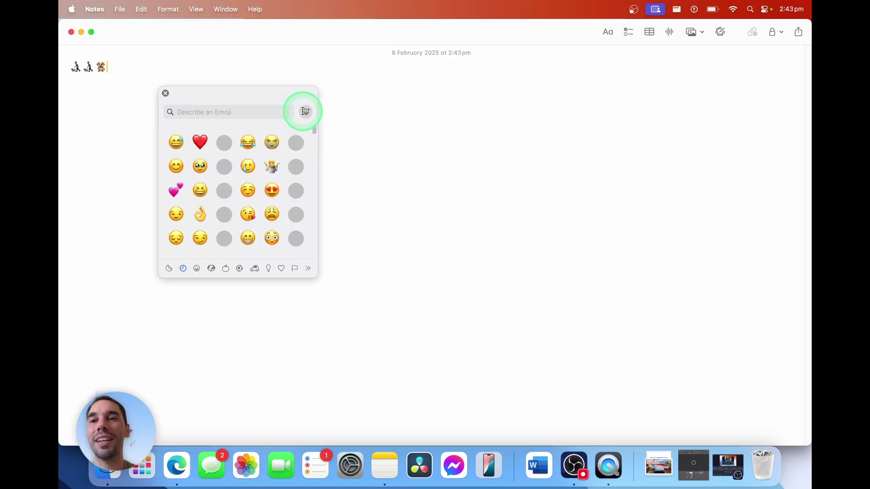
left_click(564, 138)
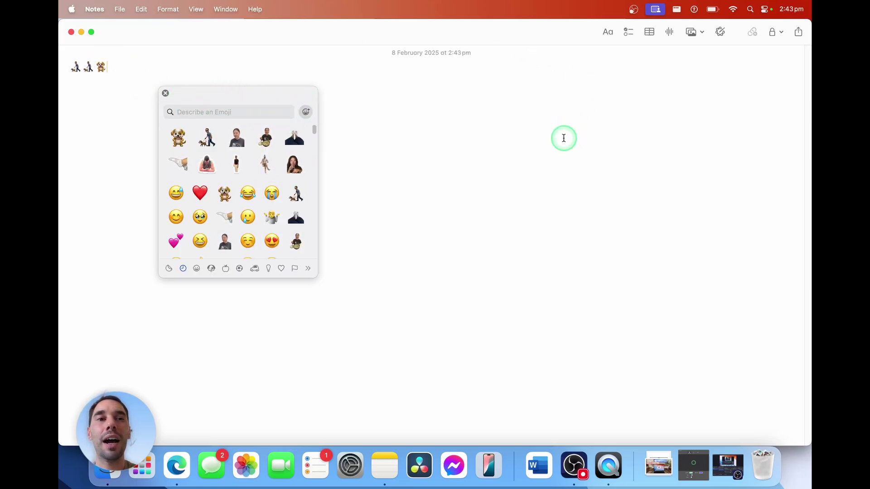
left_click(734, 10)
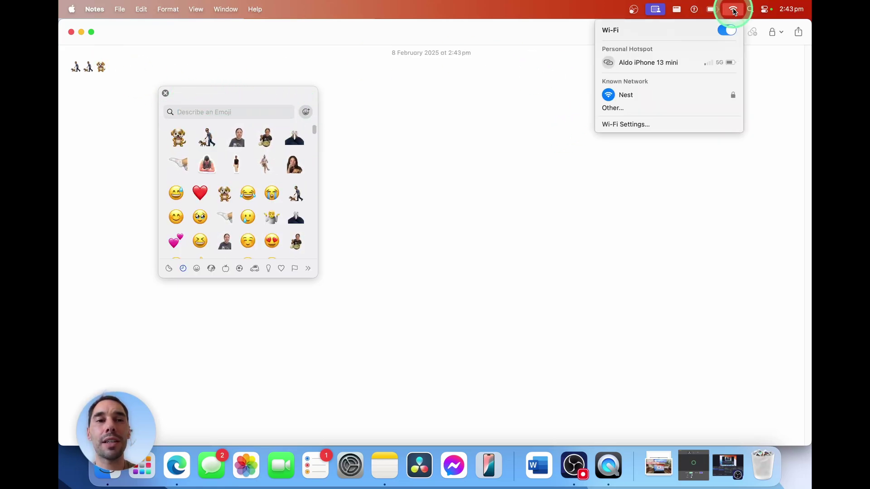
left_click(726, 32)
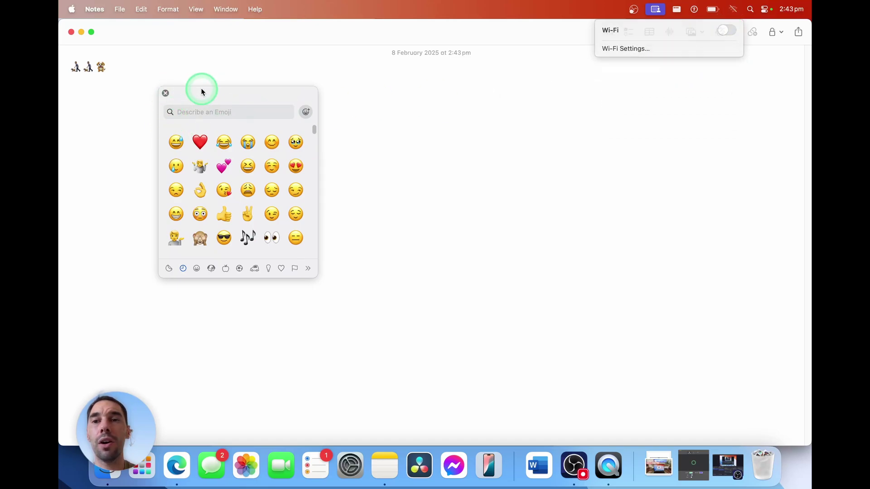
Close the Wi-Fi menu and start a new Genmoji with an empty description.
left_click(294, 115)
left_click(306, 111)
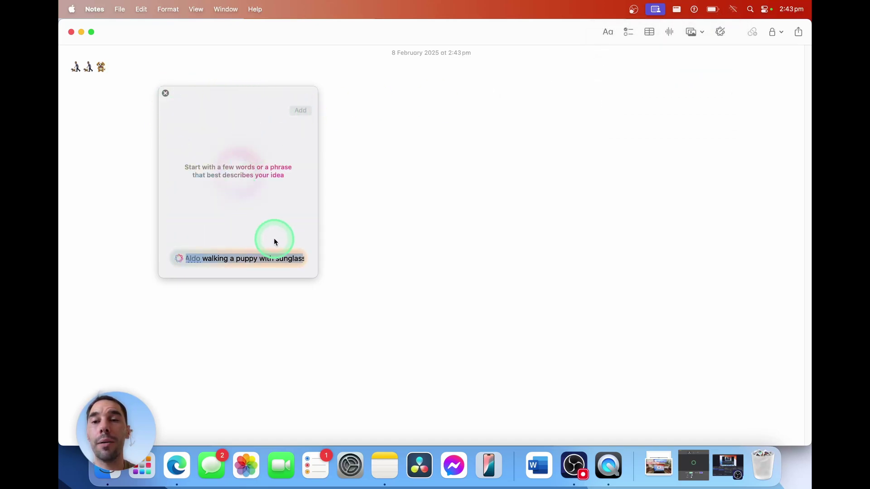
key("BackSpace")
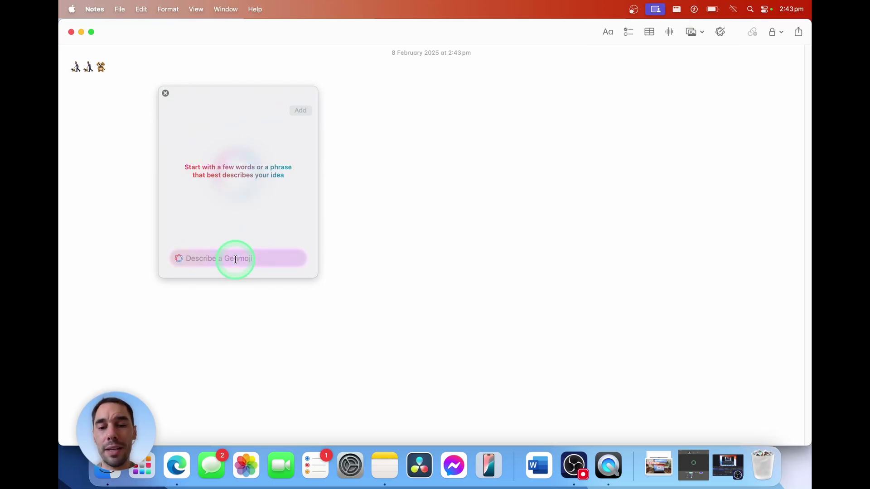
Generate 'A blue car in space', pick an emoji-style variant, and add it to the note.
type("A car in space")
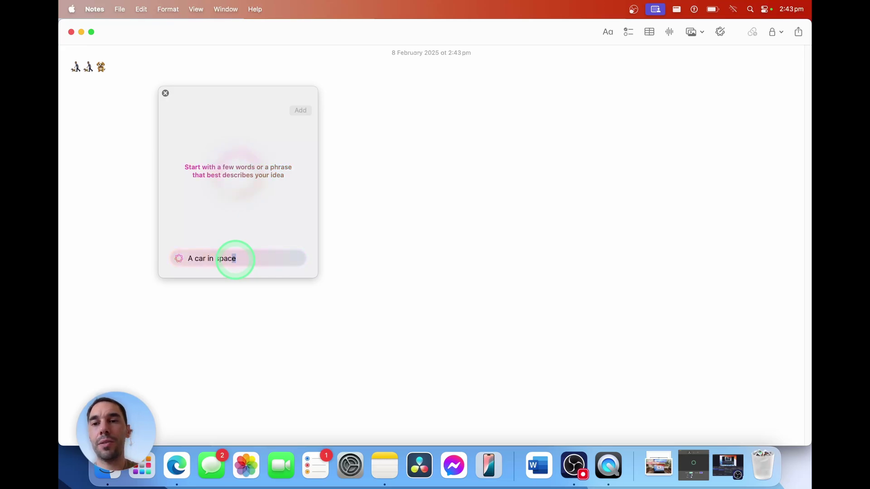
key("Left")
key("Left")
key("Left")
key("Left")
key("Left")
key("Left")
key("Left")
key("Left")
type("blue")
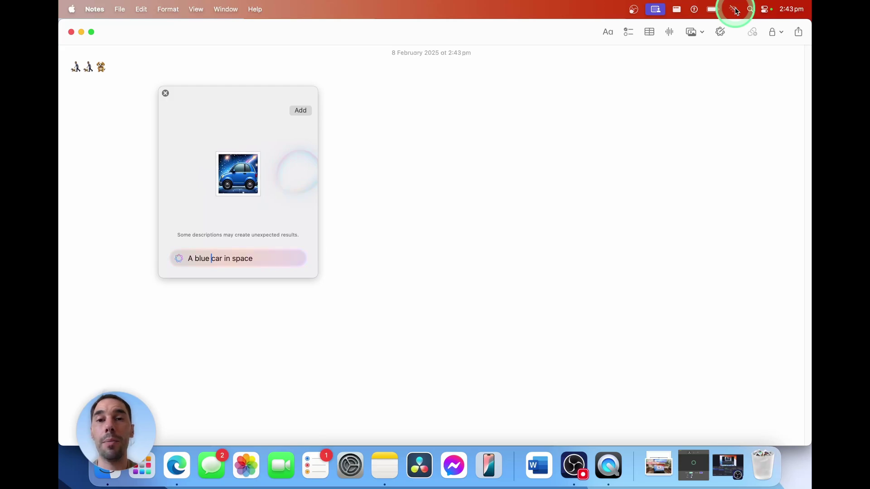
left_click(295, 173)
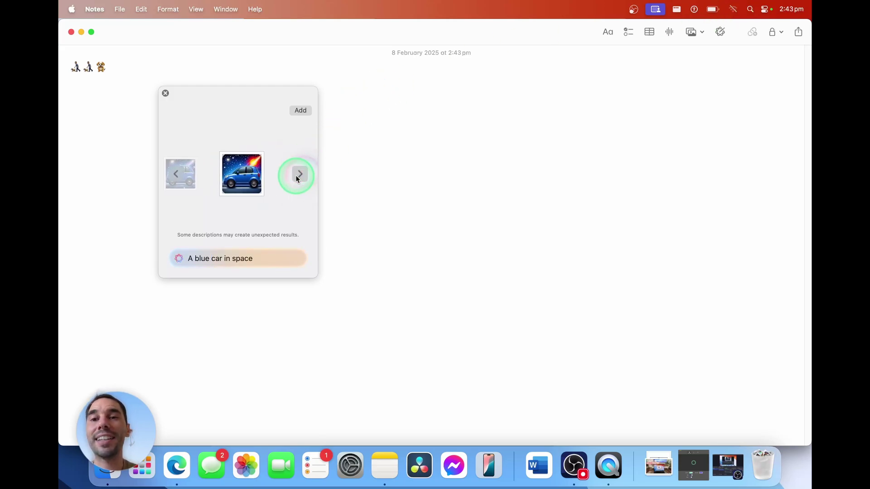
left_click(295, 177)
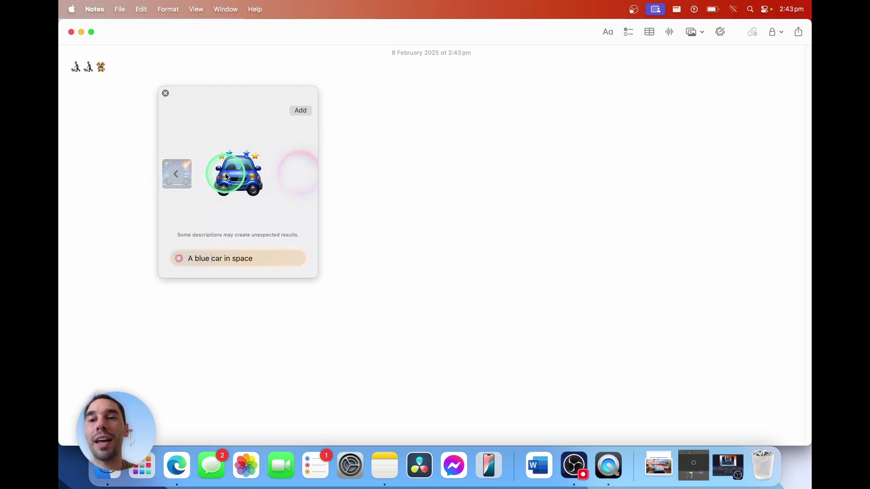
left_click(300, 111)
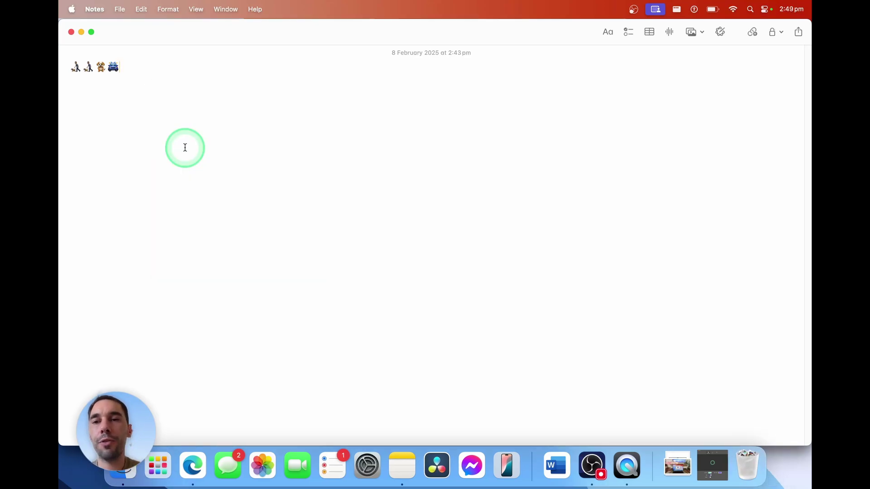
Float the emoji picker on the Stickers category and view the blue car sticker's options without changing anything.
key("ctrl+super+space")
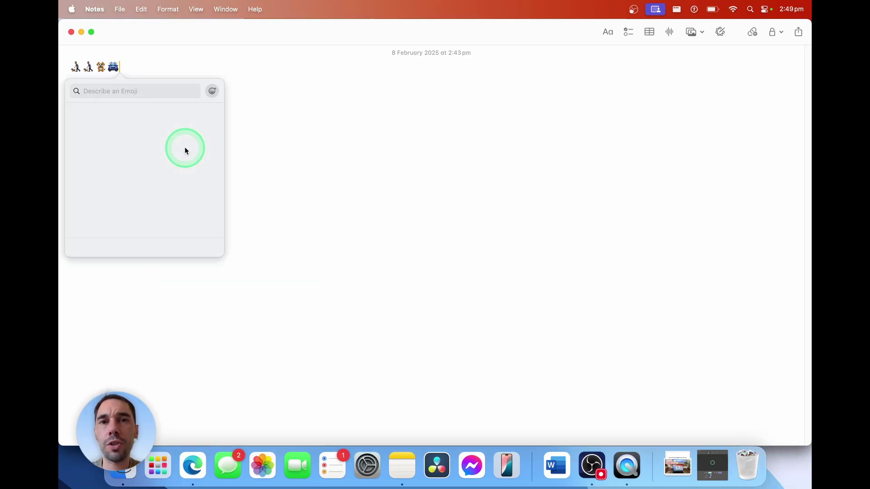
left_click(196, 90)
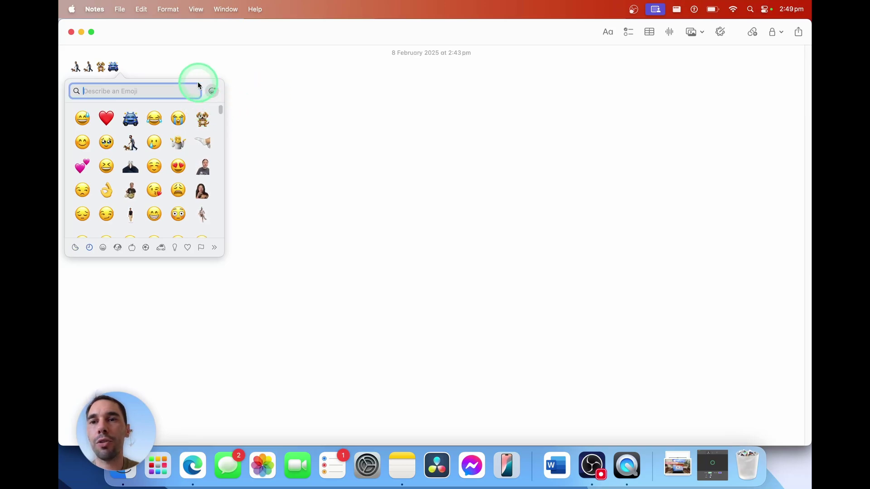
left_click_drag(200, 80, 312, 89)
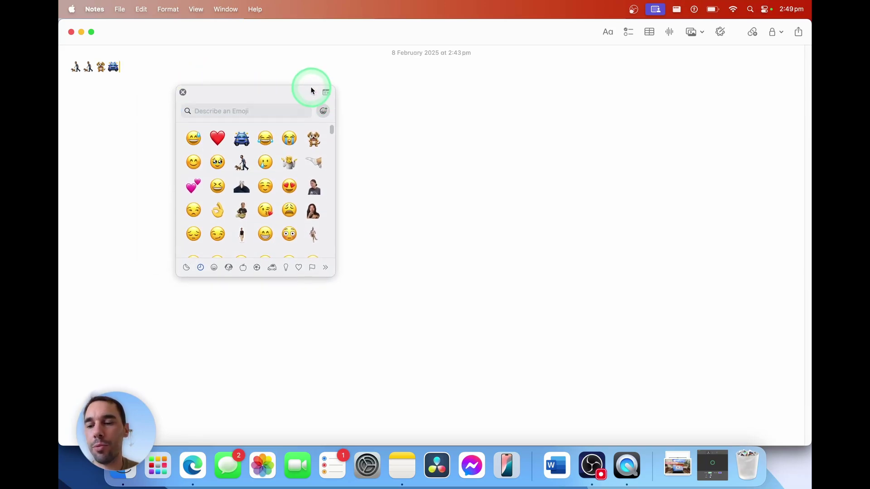
left_click(189, 268)
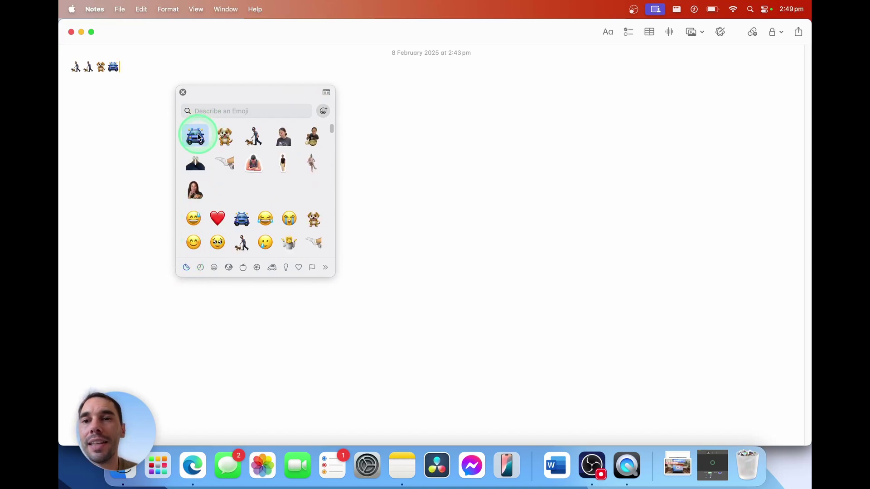
right_click(195, 136)
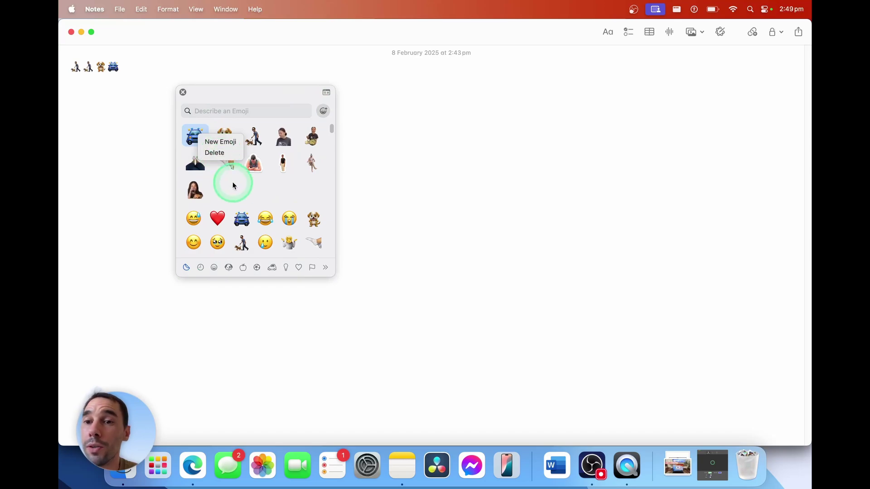
left_click(238, 168)
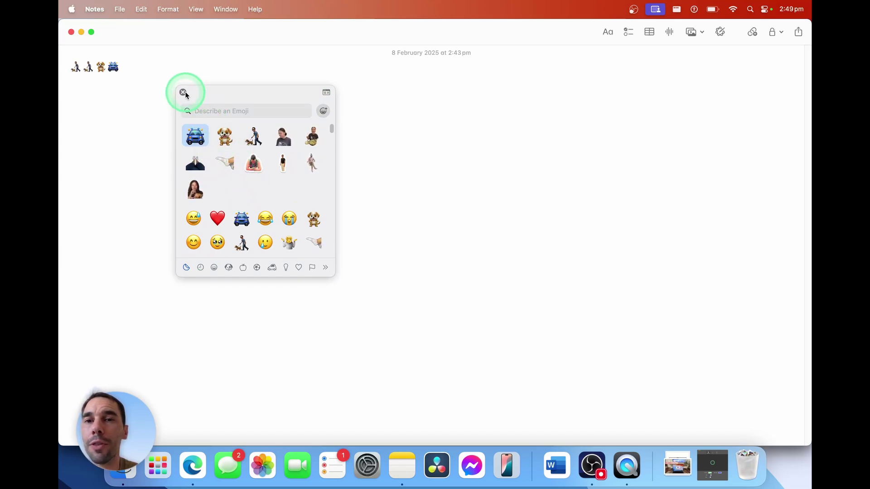